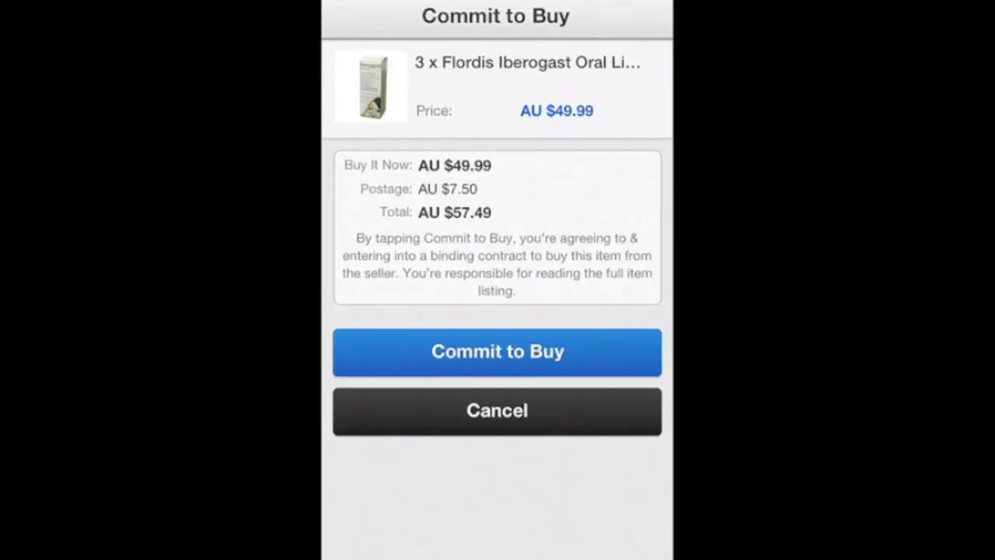
Step: Commit to buying the Flordis Iberogast, then leave checkout unpaid and return to search results
{"action": "left_click", "coordinate": [496, 351]}
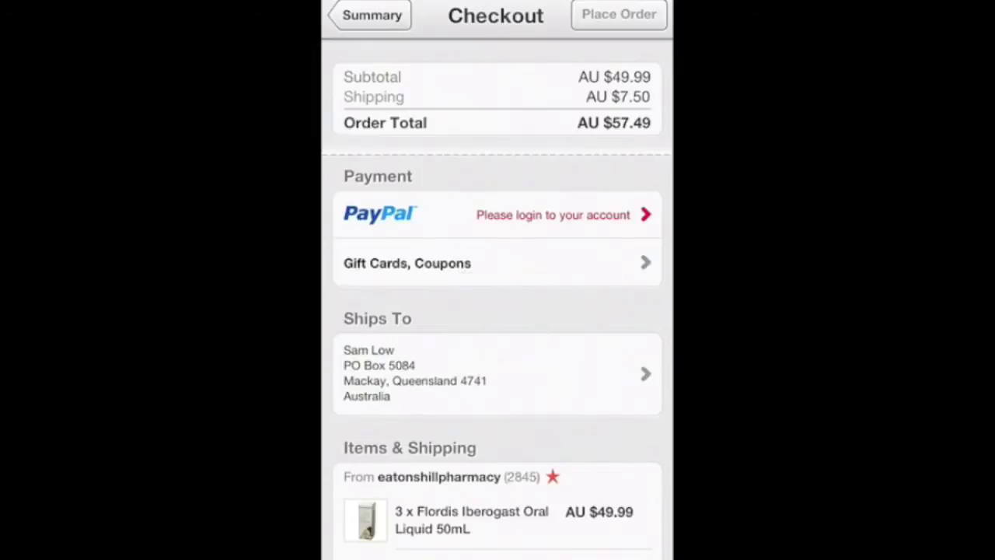
{"action": "scroll", "coordinate": [497, 300], "scroll_direction": "up", "scroll_amount": 2}
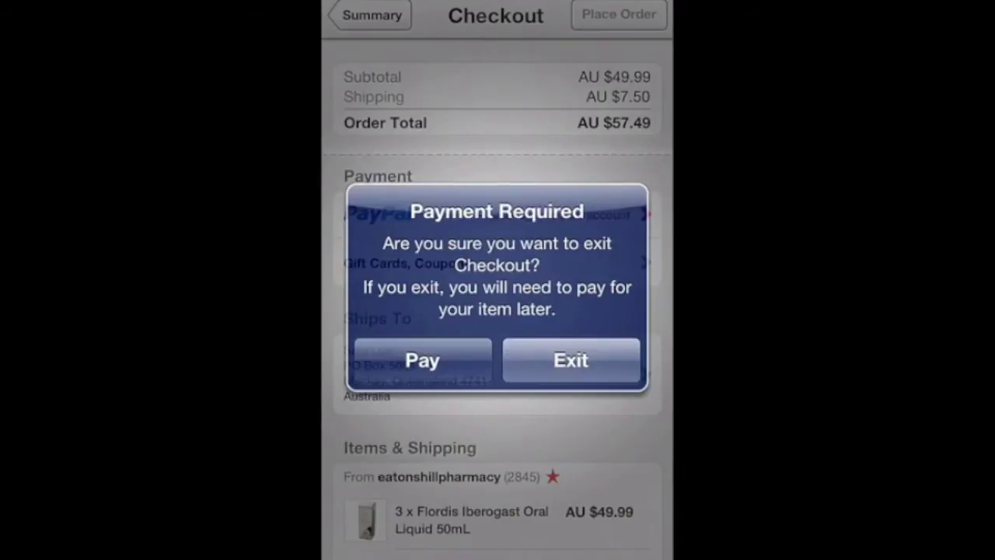
{"action": "left_click", "coordinate": [571, 360]}
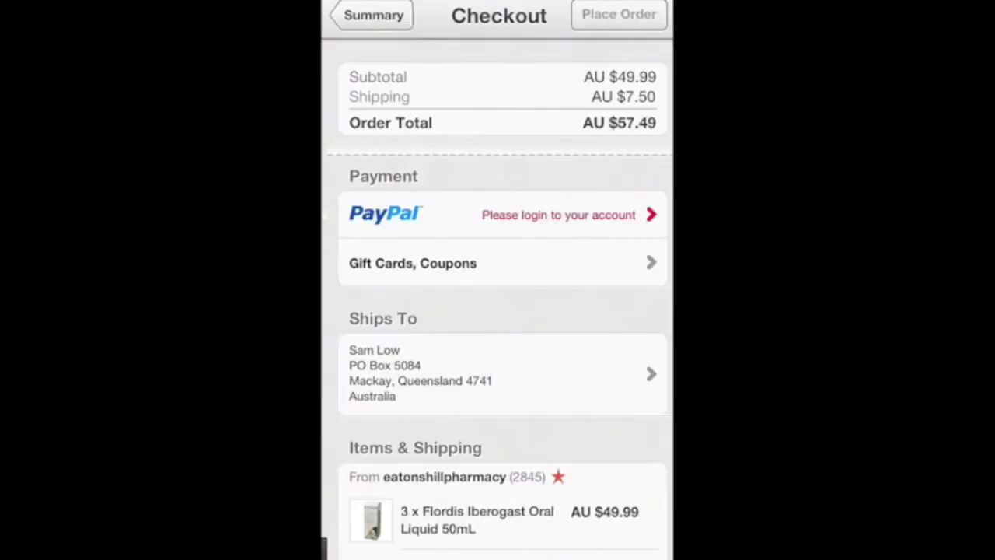
{"action": "left_click", "coordinate": [364, 14]}
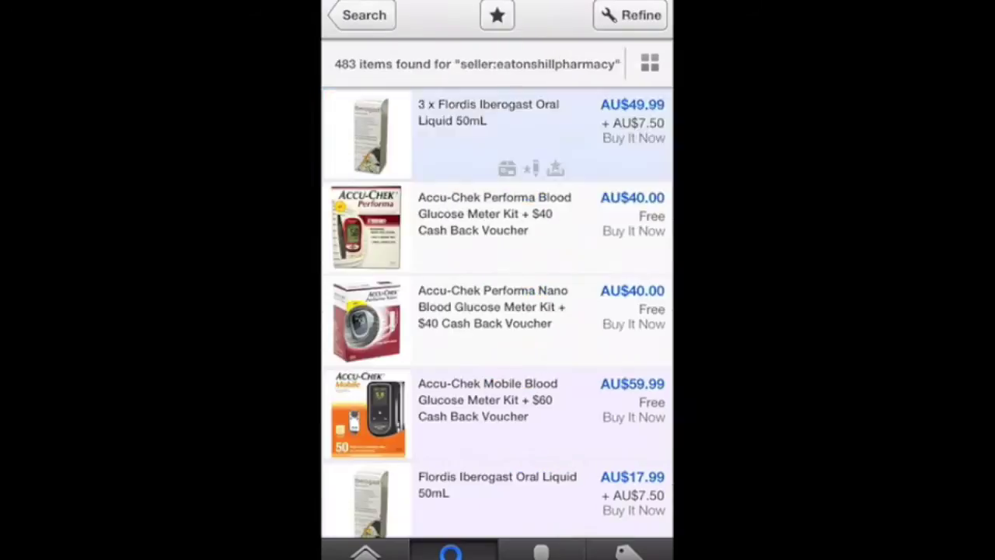
Step: Buy the Swisse Wild Krill Oil listing with quantity 1, committing at AU $85.49
{"action": "scroll", "coordinate": [498, 311], "scroll_direction": "down", "scroll_amount": 5}
{"action": "scroll", "coordinate": [497, 311], "scroll_direction": "down", "scroll_amount": 5}
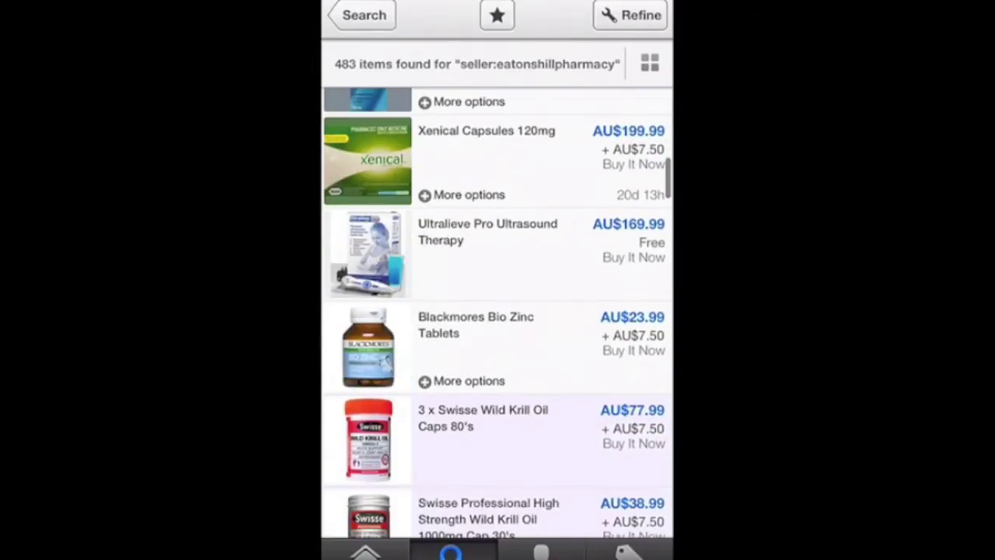
{"action": "scroll", "coordinate": [498, 311], "scroll_direction": "down", "scroll_amount": 2}
{"action": "left_click", "coordinate": [498, 288]}
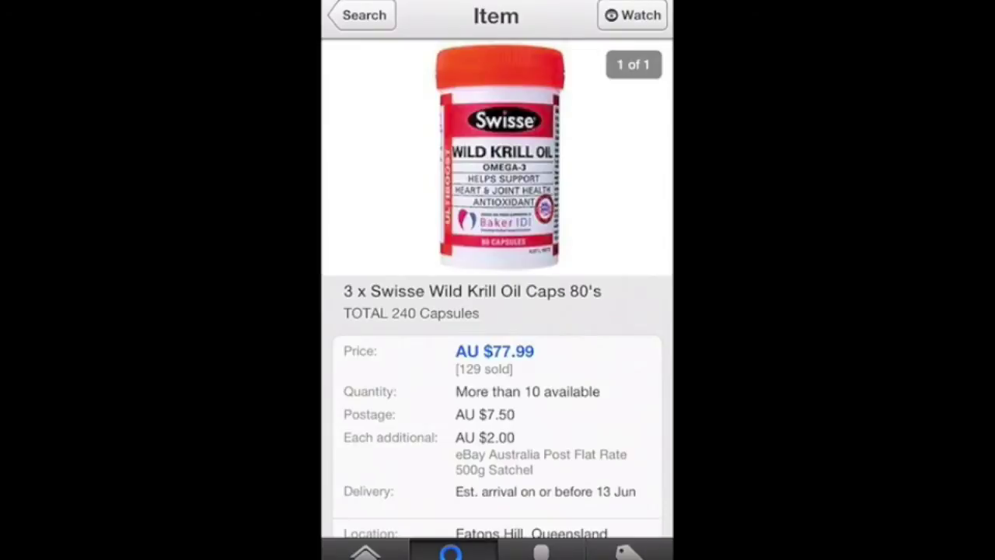
{"action": "scroll", "coordinate": [497, 311], "scroll_direction": "down", "scroll_amount": 5}
{"action": "scroll", "coordinate": [498, 311], "scroll_direction": "down", "scroll_amount": 3}
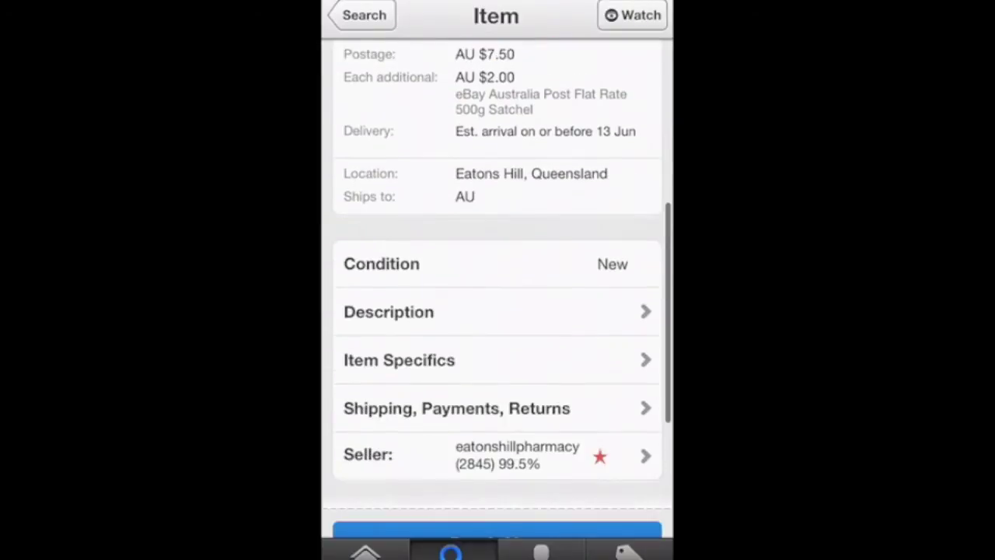
{"action": "left_click", "coordinate": [497, 396]}
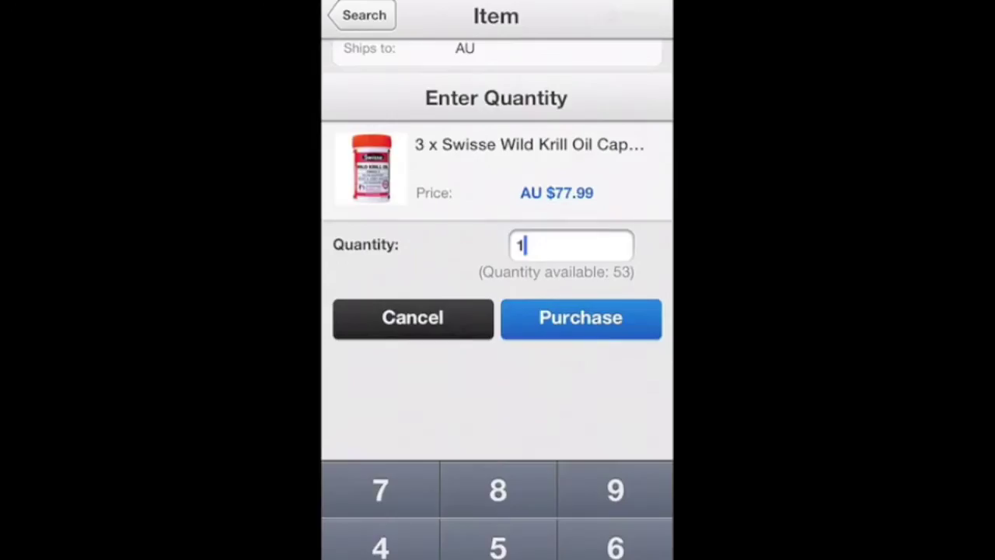
{"action": "left_click", "coordinate": [581, 233]}
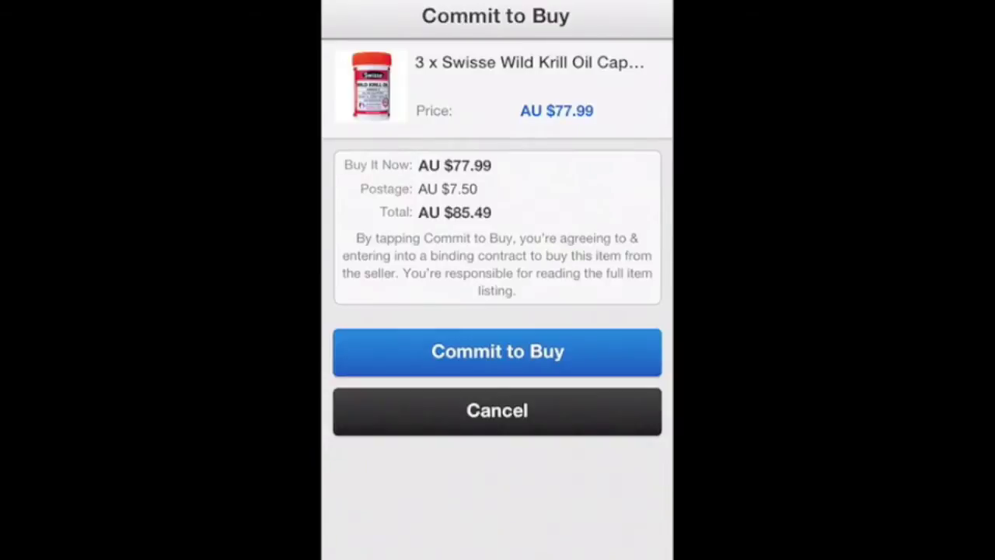
{"action": "left_click", "coordinate": [498, 351]}
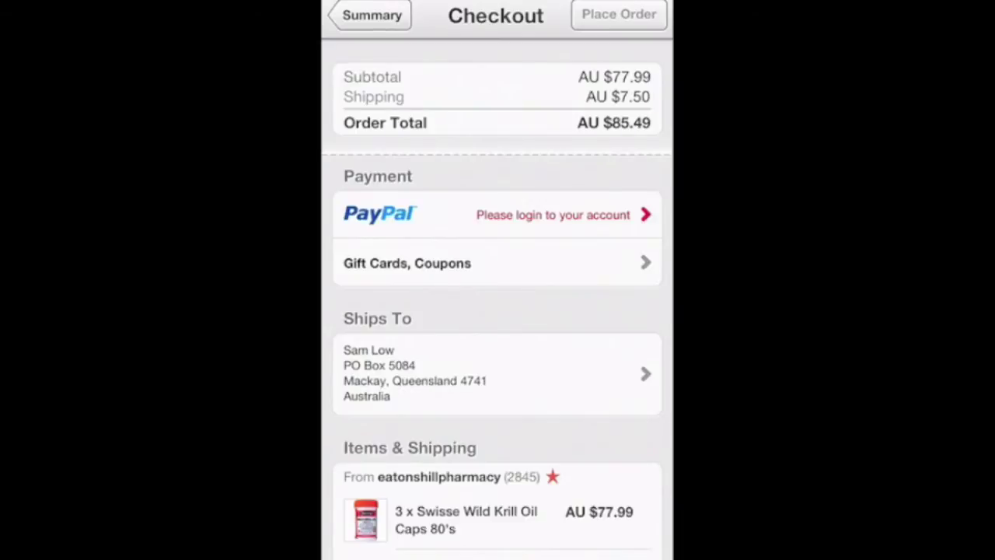
{"action": "left_click", "coordinate": [370, 14]}
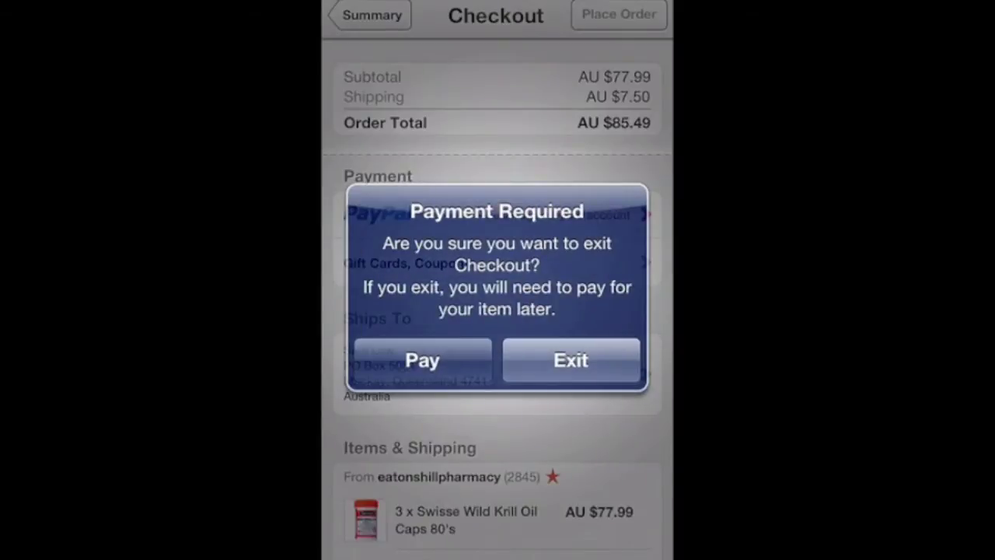
Step: Exit the Krill Oil checkout unpaid and message the seller 'Please combined postage.'
{"action": "left_click", "coordinate": [570, 360]}
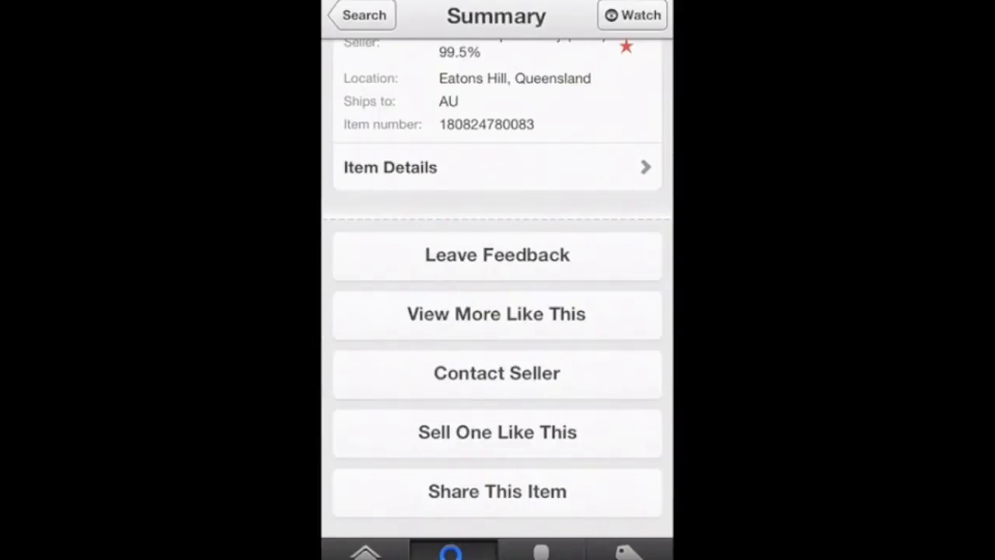
{"action": "left_click", "coordinate": [497, 372]}
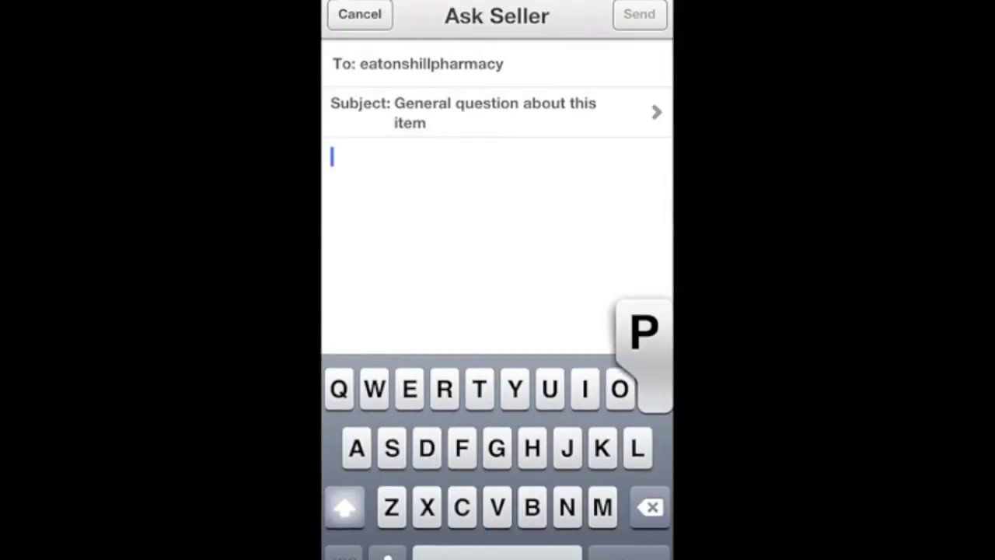
{"action": "type", "text": "Please co"}
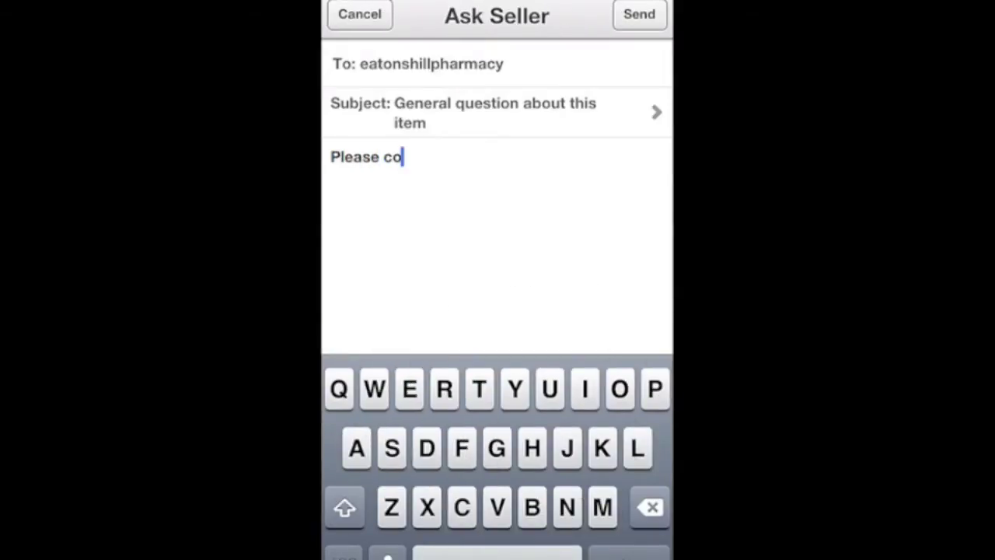
{"action": "type", "text": "mbined p"}
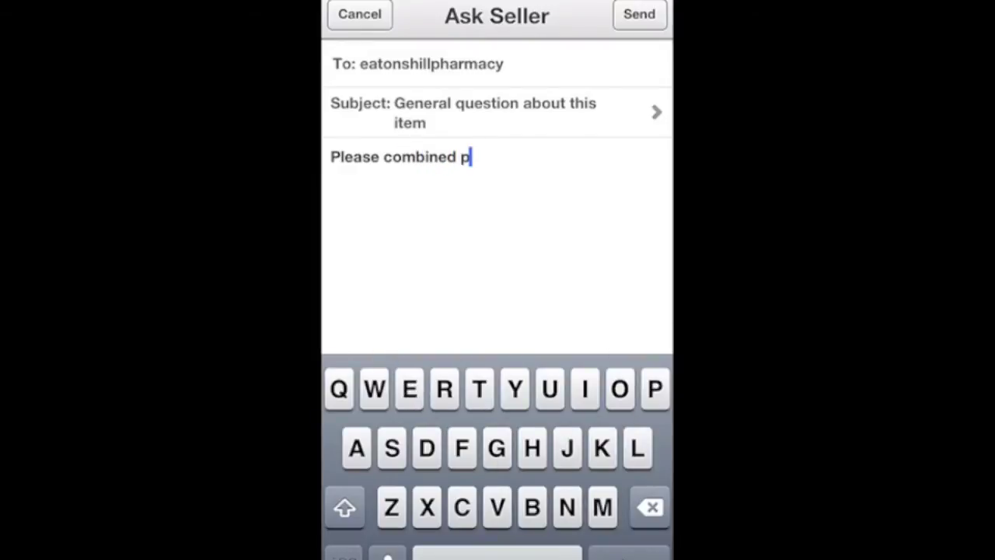
{"action": "type", "text": "ostage"}
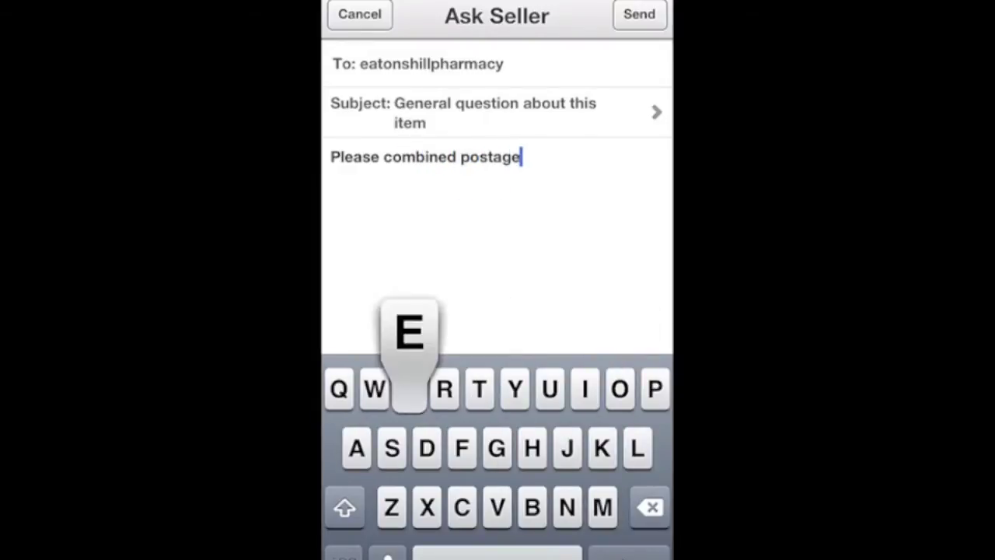
{"action": "type", "text": "."}
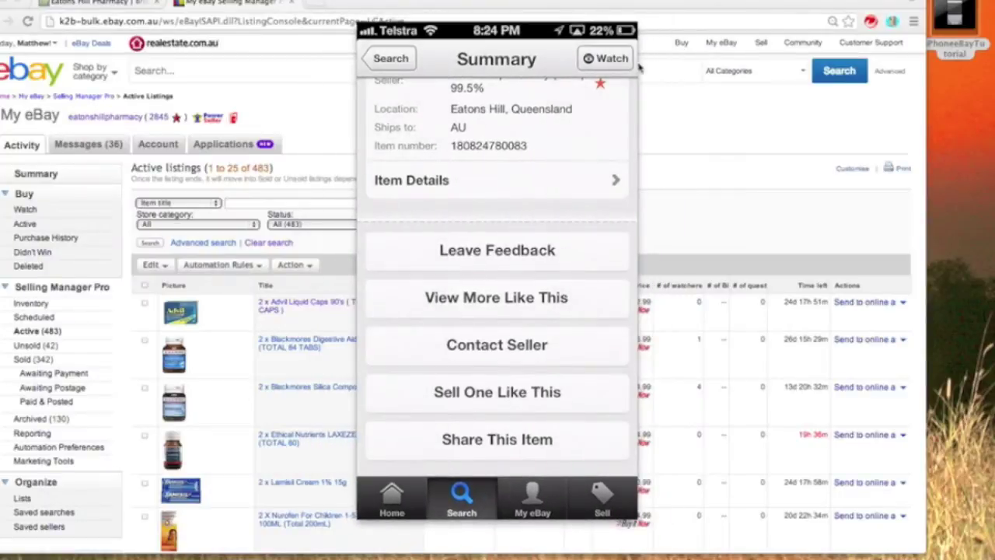
Step: Open sales record 5703 for the AU $85.49 awaiting-payment Krill Oil order and start combining purchases
{"action": "left_click", "coordinate": [364, 29]}
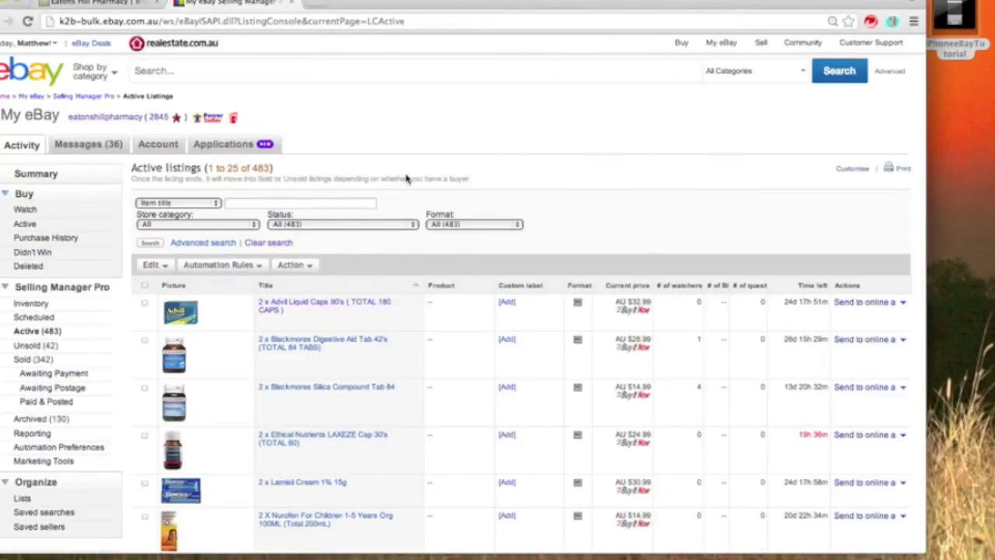
{"action": "left_click", "coordinate": [79, 375]}
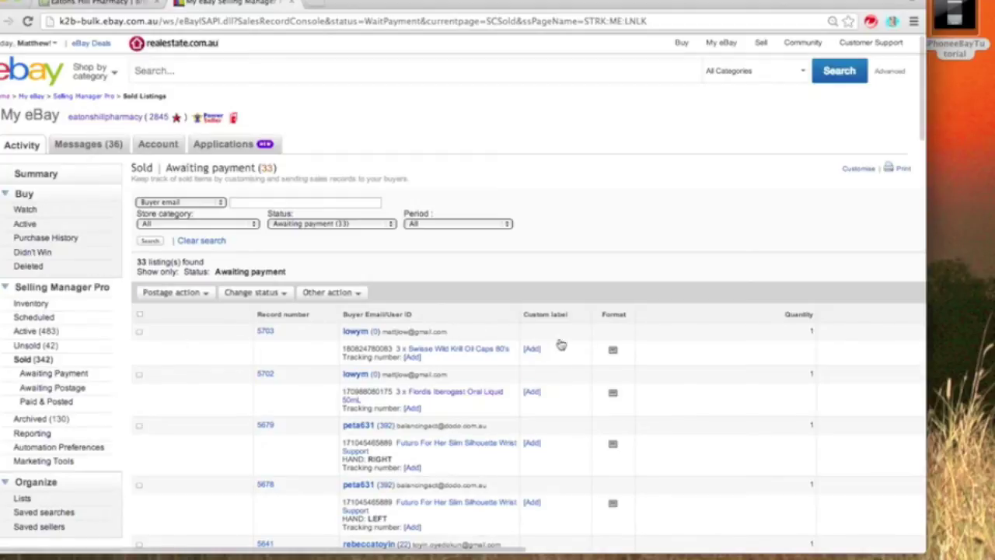
{"action": "scroll", "coordinate": [745, 217], "scroll_direction": "right", "scroll_amount": 5}
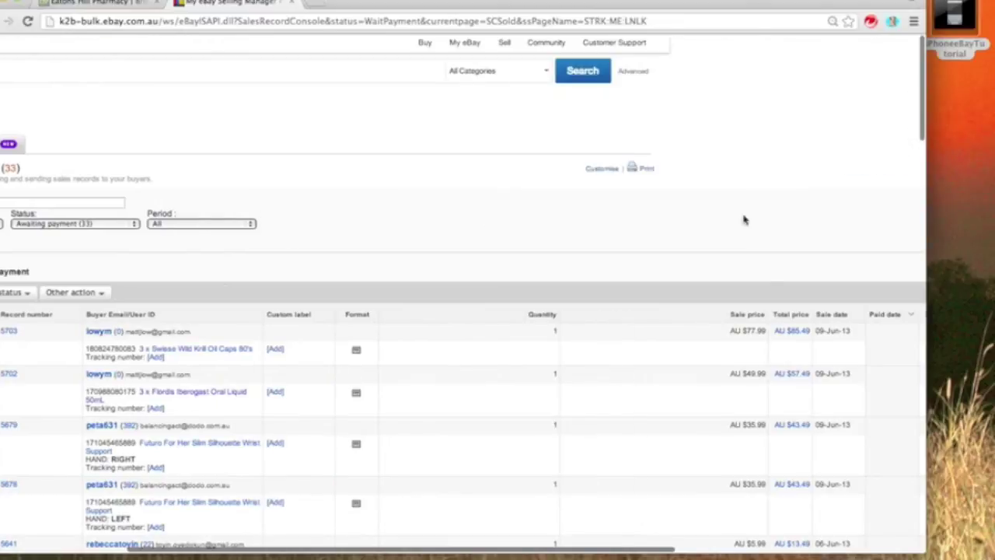
{"action": "left_click", "coordinate": [794, 330]}
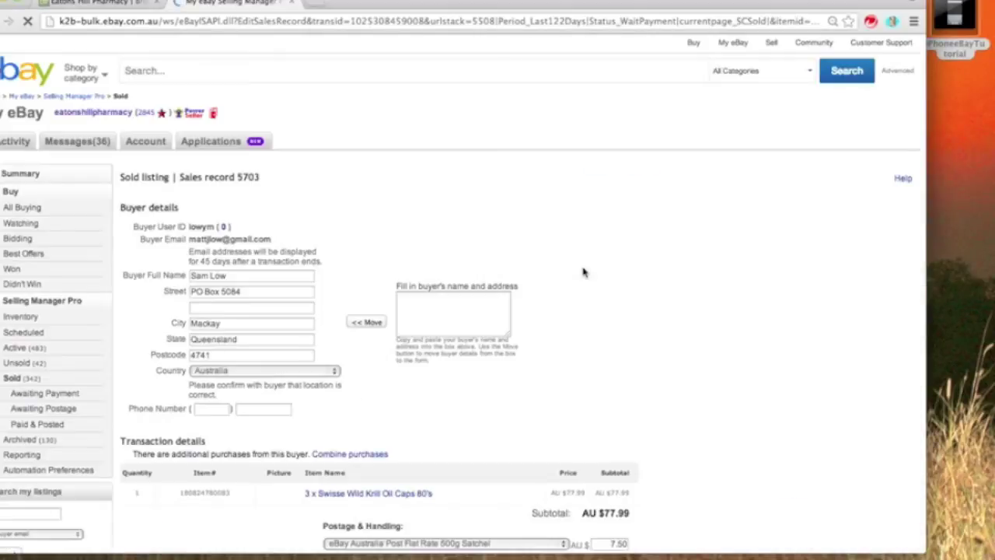
{"action": "left_click", "coordinate": [360, 455]}
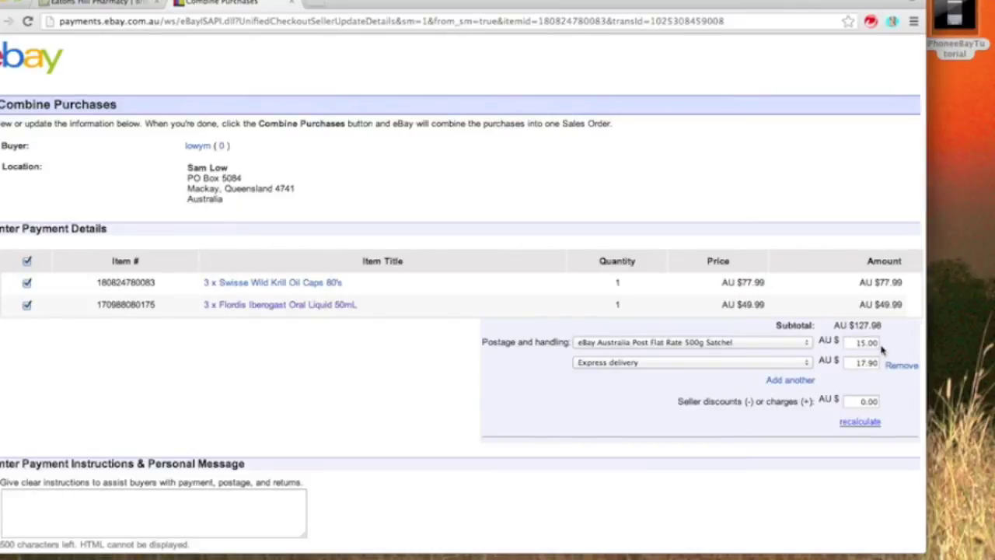
Step: Remove Express delivery and lower the combined postage from 15.00 to AU $7.50
{"action": "left_click", "coordinate": [904, 366]}
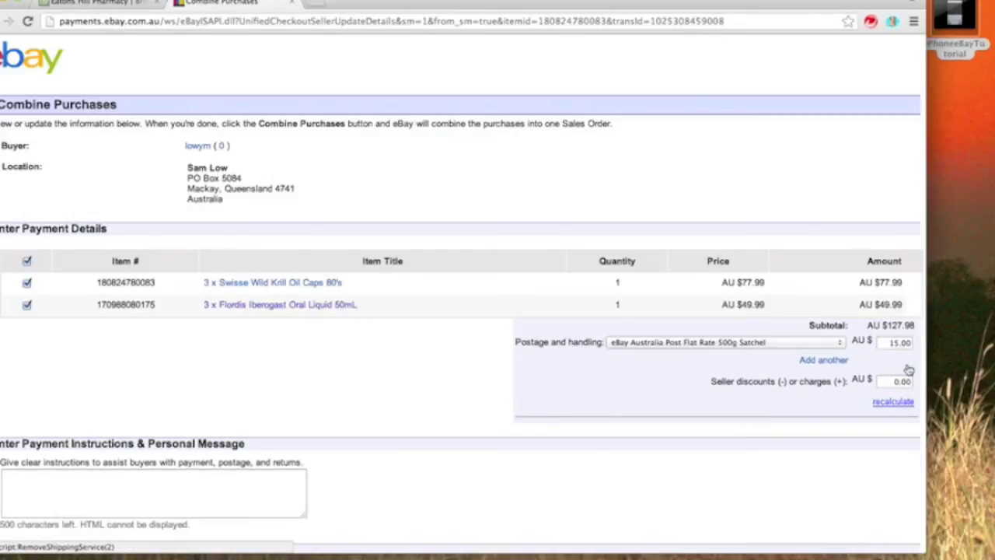
{"action": "double_click", "coordinate": [896, 343]}
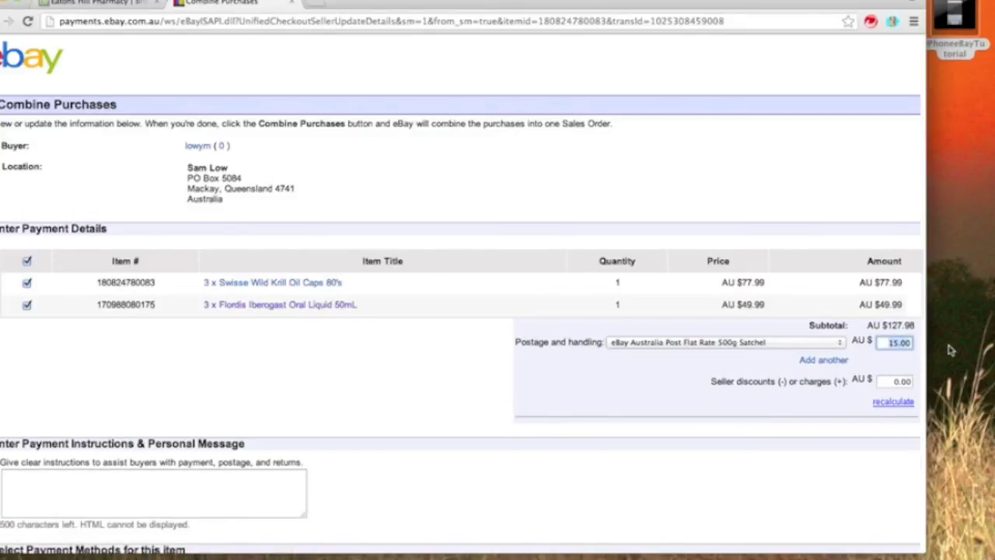
{"action": "type", "text": "7."}
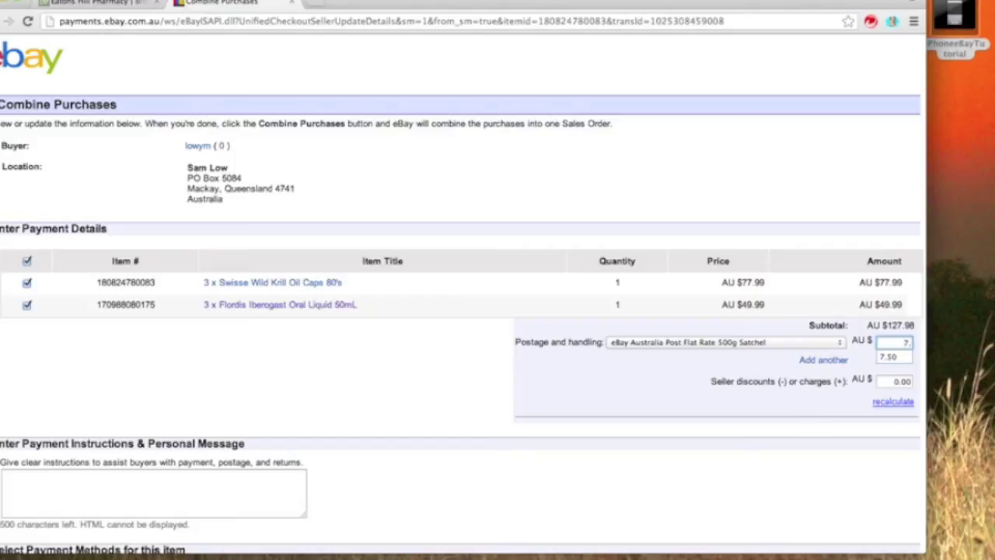
{"action": "type", "text": "50"}
{"action": "key", "text": "Down"}
{"action": "key", "text": "Return"}
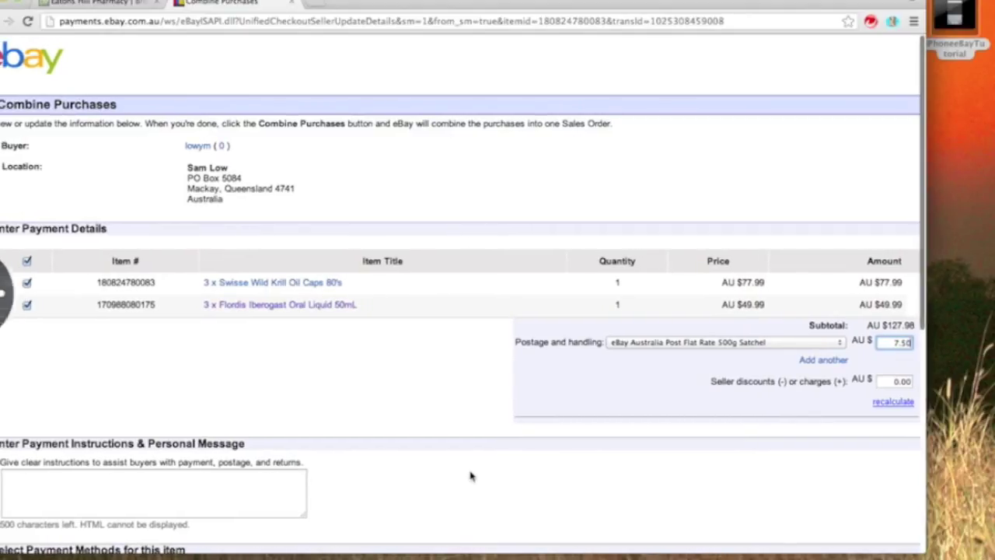
Step: Add the note 'Postage Combined' and combine the purchases, emailing the invoice
{"action": "left_click", "coordinate": [228, 476]}
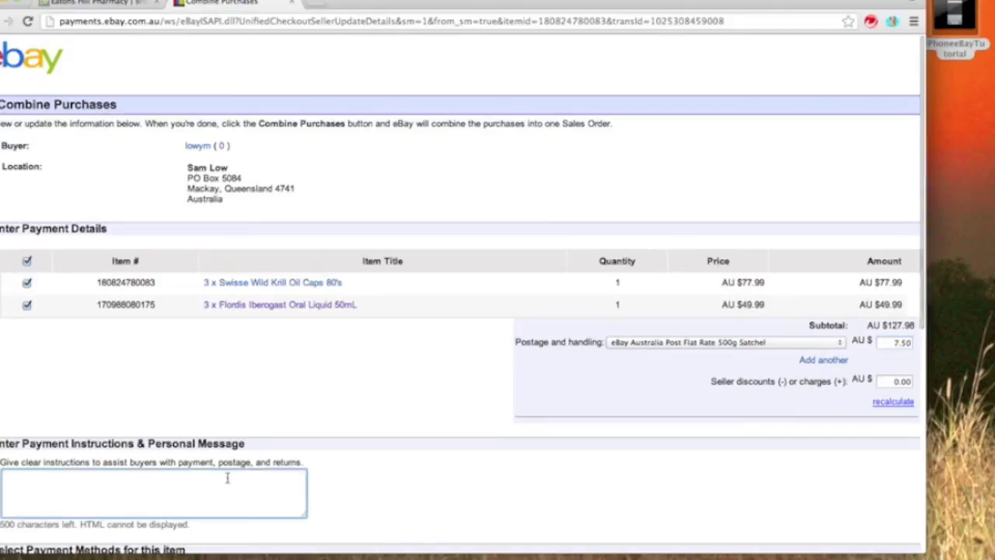
{"action": "type", "text": "Posta"}
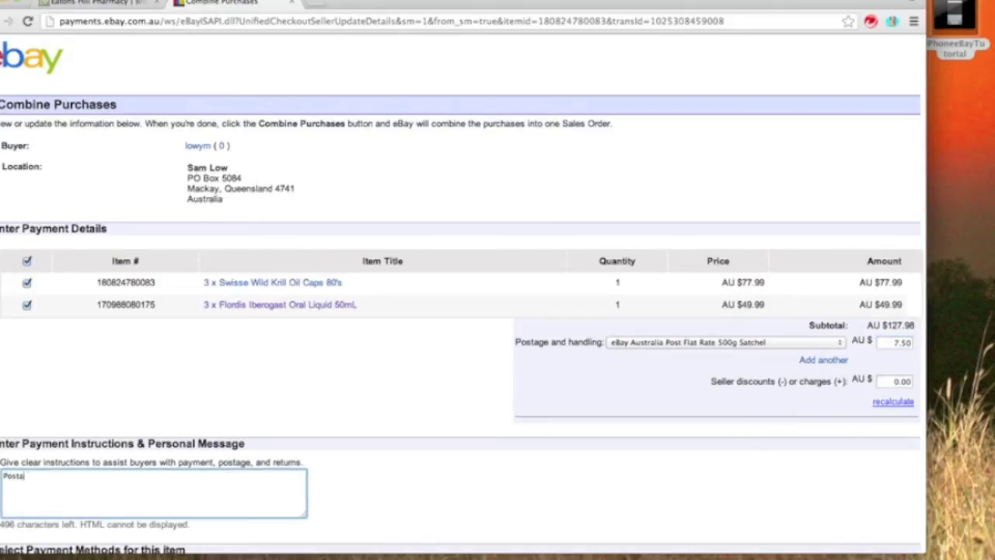
{"action": "type", "text": "ge Combine"}
{"action": "type", "text": "d"}
{"action": "scroll", "coordinate": [323, 552], "scroll_direction": "down", "scroll_amount": 2}
{"action": "scroll", "coordinate": [322, 552], "scroll_direction": "down", "scroll_amount": 8}
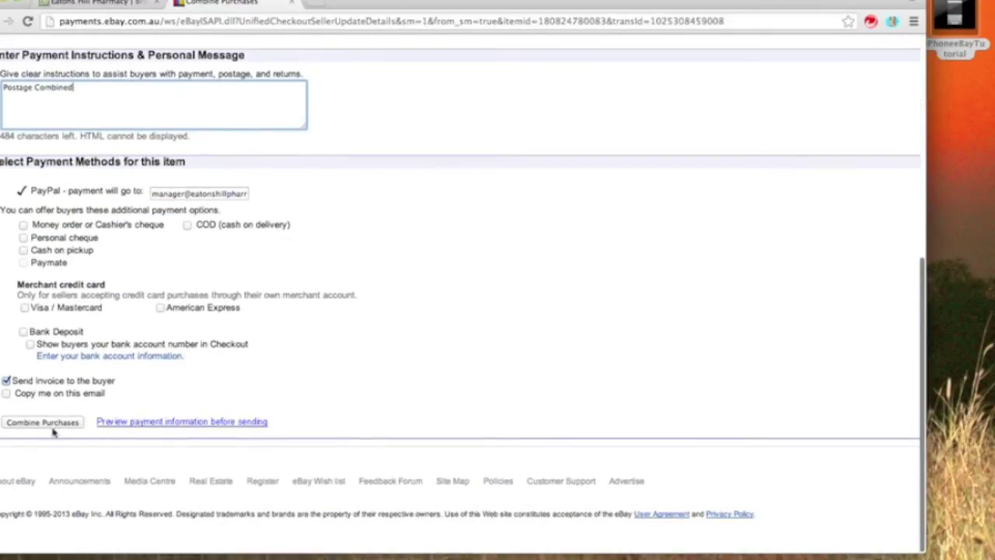
{"action": "left_click", "coordinate": [52, 430]}
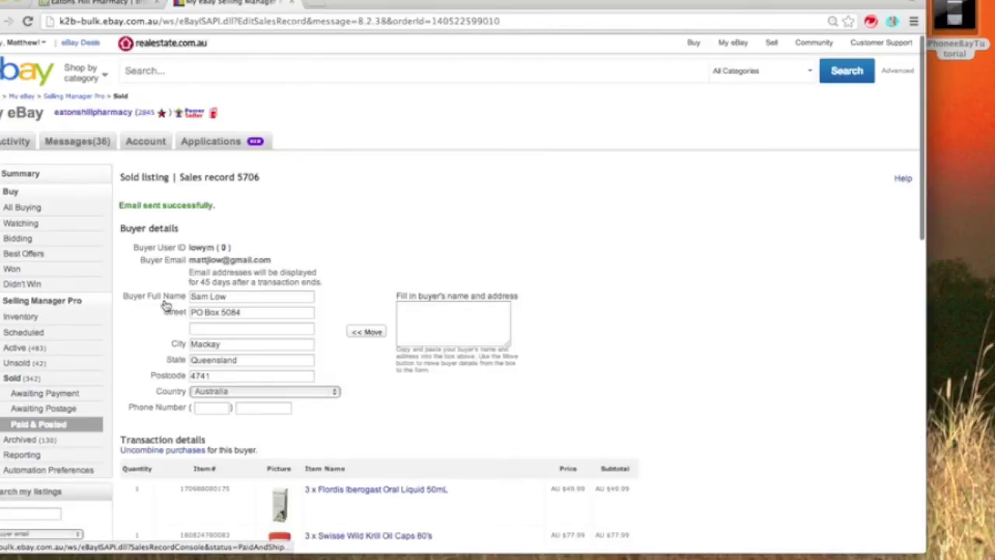
Step: Open the buyer's combined-postage question about the Krill Oil in the inbox and start a reply
{"action": "left_click", "coordinate": [67, 147]}
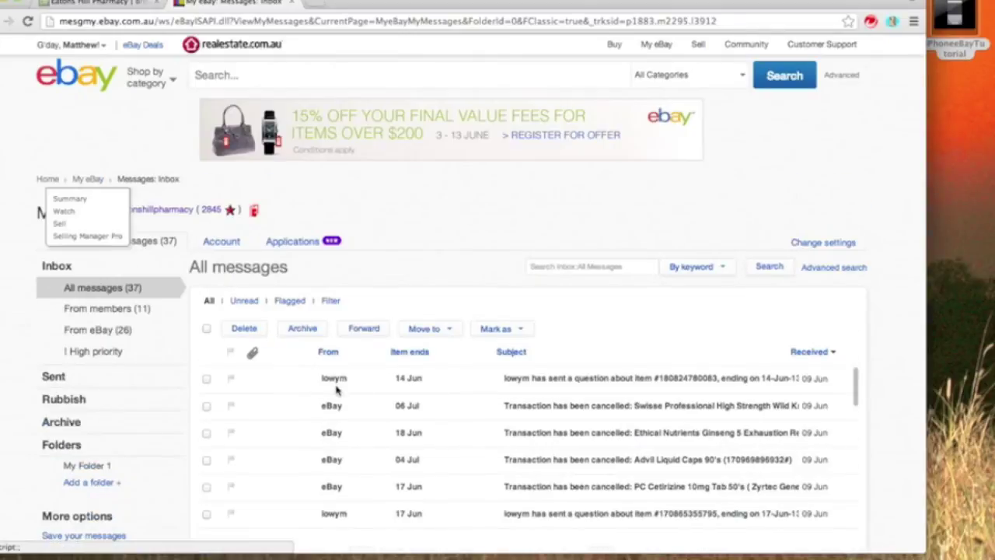
{"action": "left_click", "coordinate": [336, 382]}
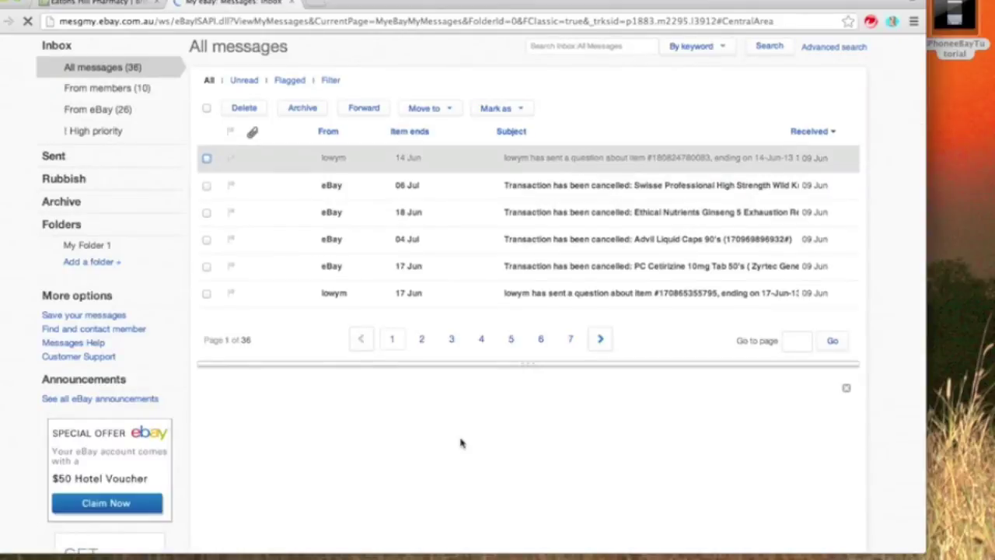
{"action": "scroll", "coordinate": [461, 443], "scroll_direction": "down", "scroll_amount": 3}
{"action": "scroll", "coordinate": [461, 439], "scroll_direction": "down", "scroll_amount": 2}
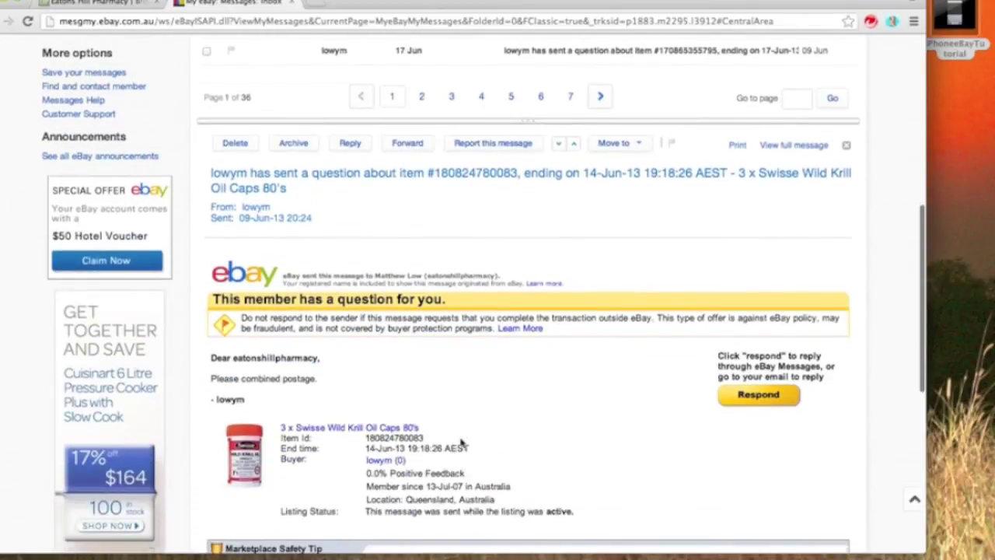
{"action": "left_click", "coordinate": [744, 397]}
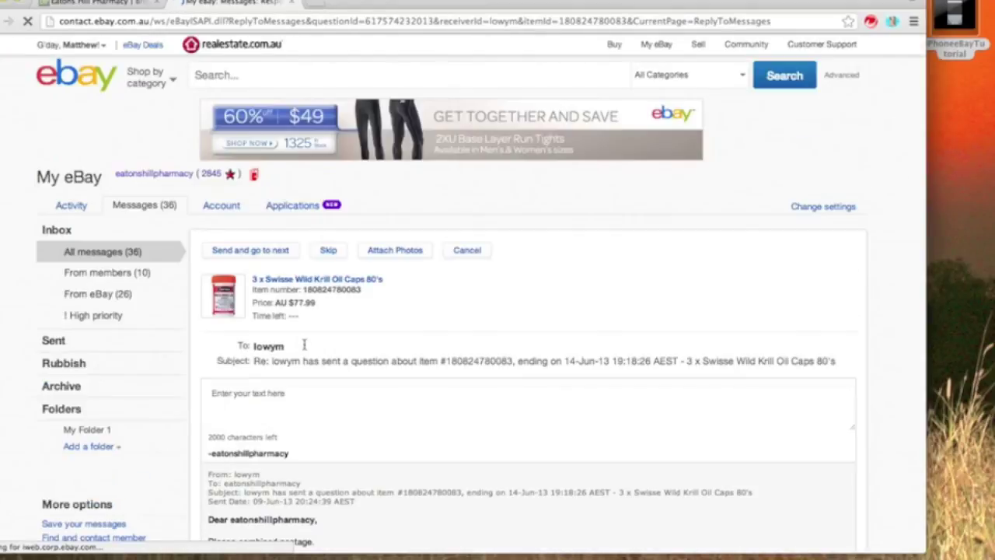
Step: Reply to the buyer with 'Done you can now pay.' and send it
{"action": "left_click", "coordinate": [262, 395]}
{"action": "type", "text": "D"}
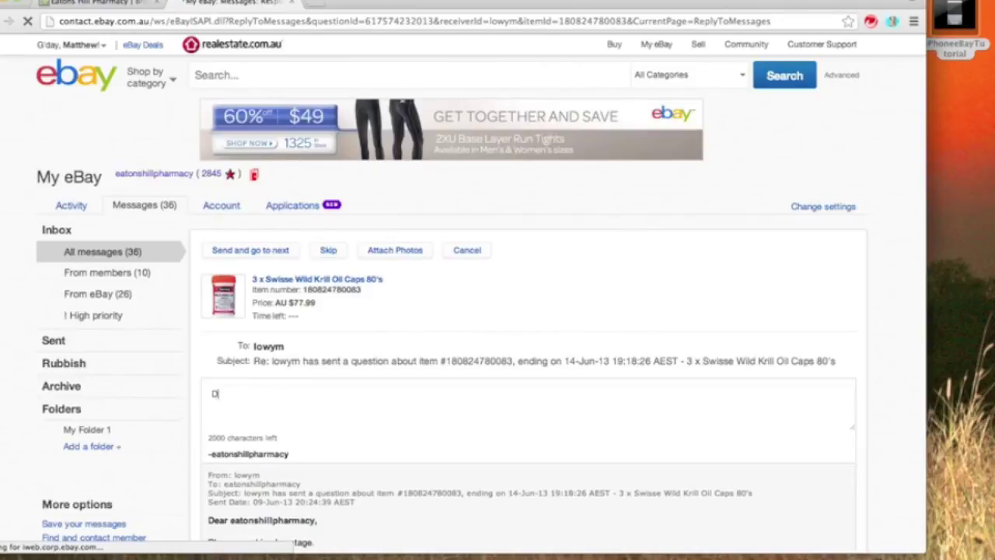
{"action": "type", "text": "one"}
{"action": "type", "text": "you can"}
{"action": "type", "text": " no"}
{"action": "type", "text": "w "}
{"action": "type", "text": "pay"}
{"action": "type", "text": "."}
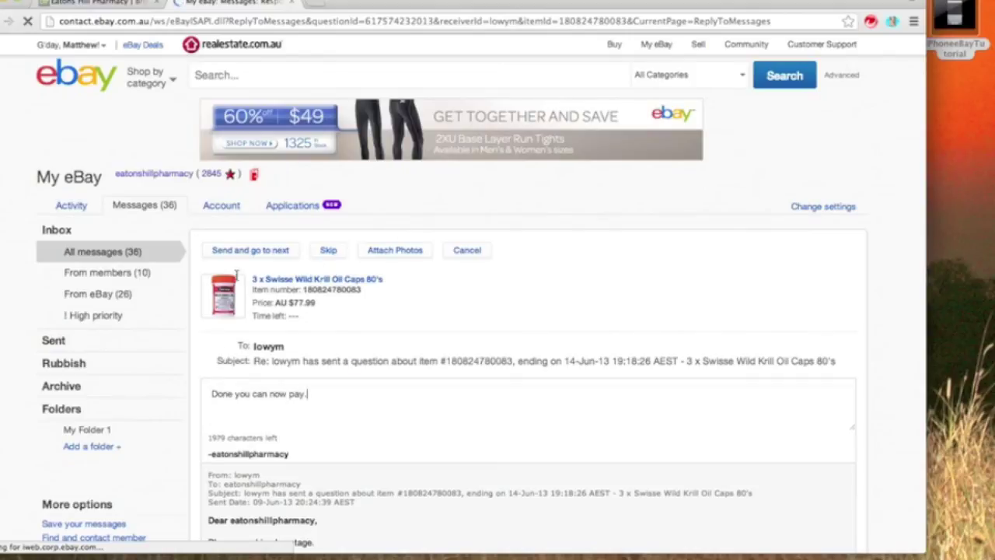
{"action": "left_click", "coordinate": [225, 250]}
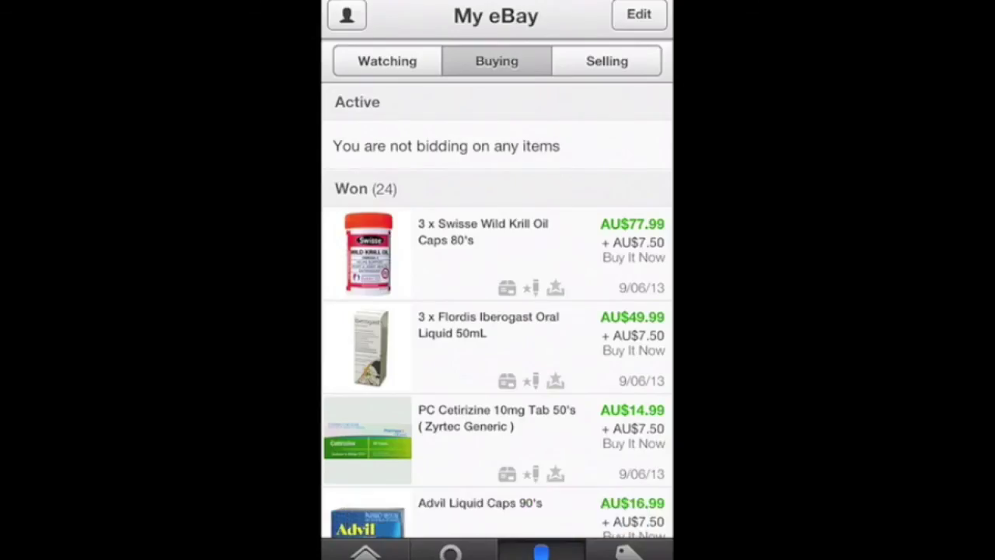
Step: Refresh the Buying list, open the Krill Oil purchase and go to Pay Now checkout
{"action": "scroll", "coordinate": [497, 311], "scroll_direction": "up", "scroll_amount": 5}
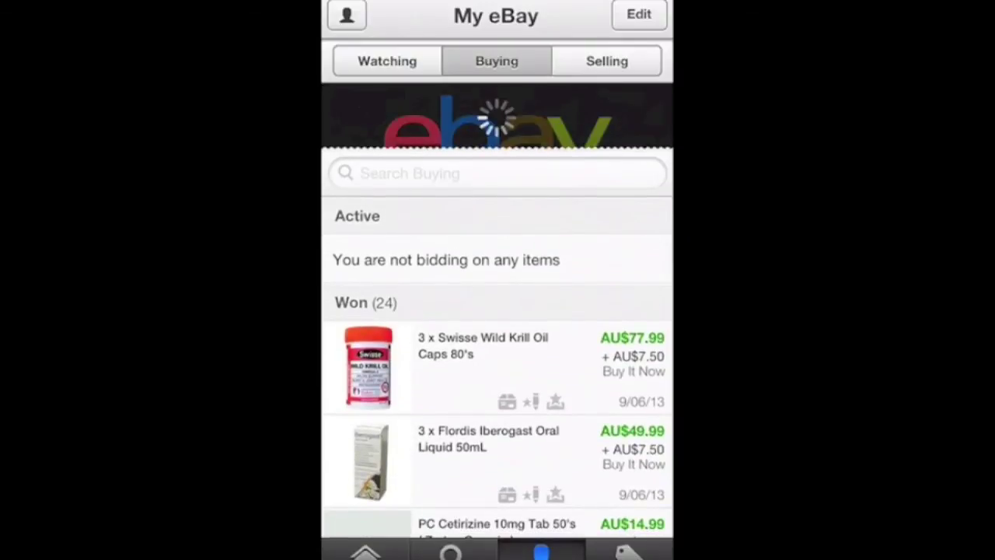
{"action": "left_click", "coordinate": [482, 249]}
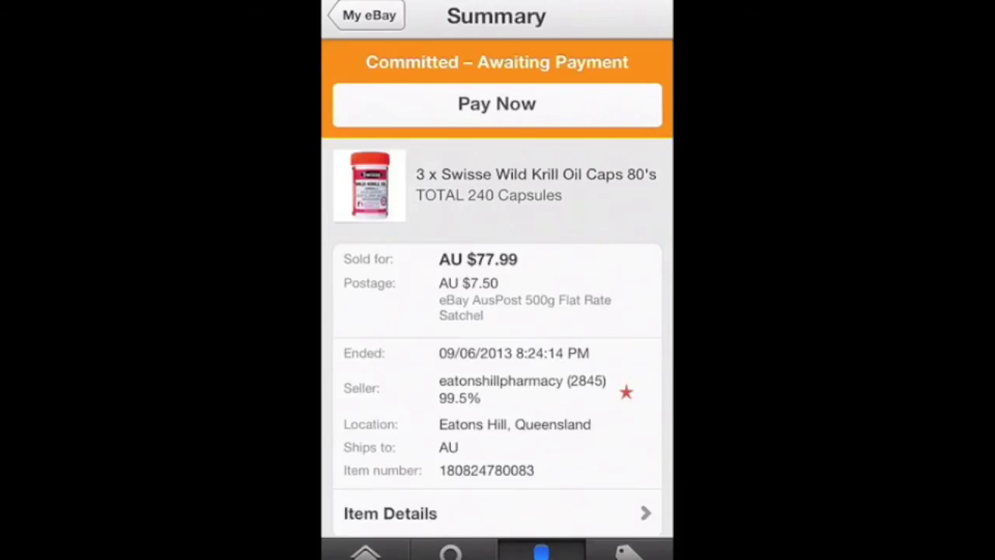
{"action": "scroll", "coordinate": [498, 311], "scroll_direction": "up", "scroll_amount": 5}
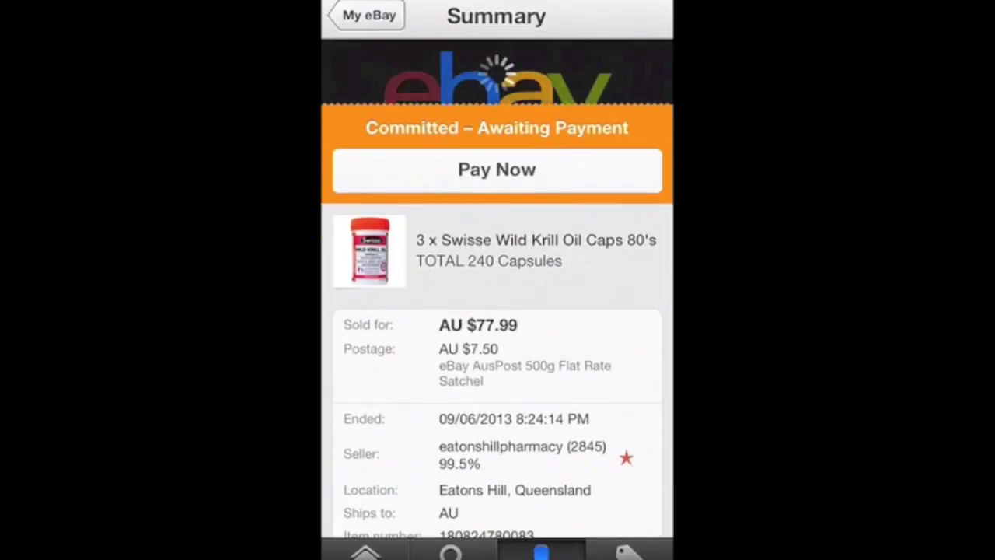
{"action": "left_click", "coordinate": [497, 103]}
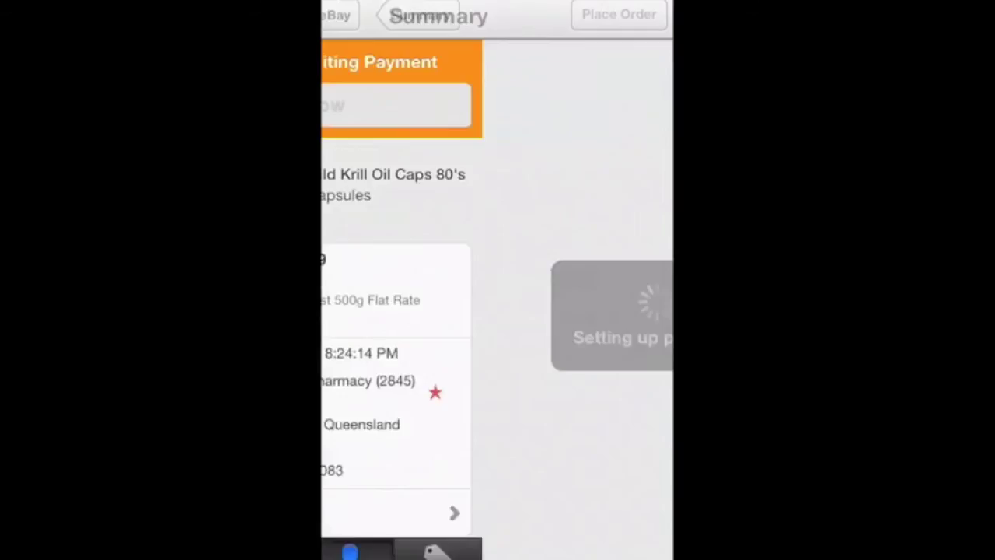